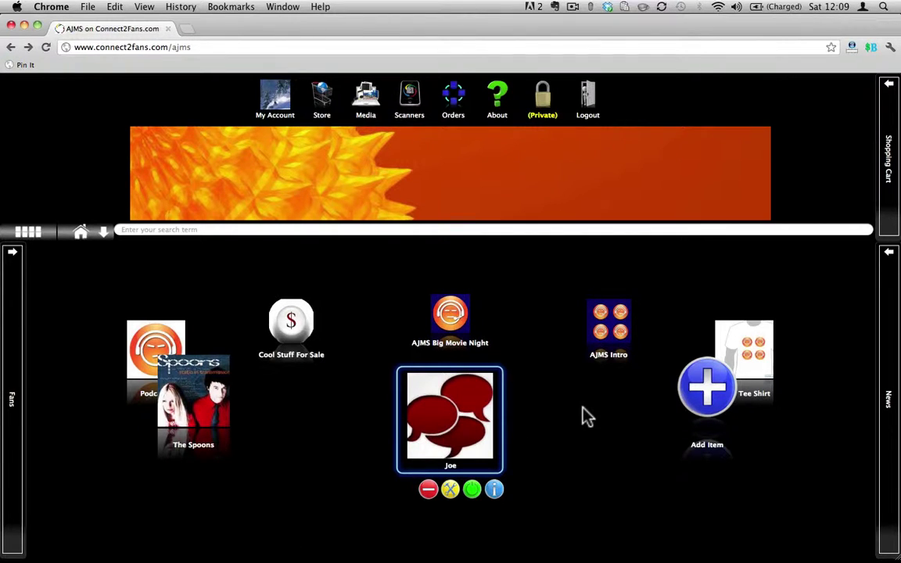
Add the AJMS Tee Shirt and the AJMS Intro to the cart, totaling USD$ 20.94
left_click(747, 356)
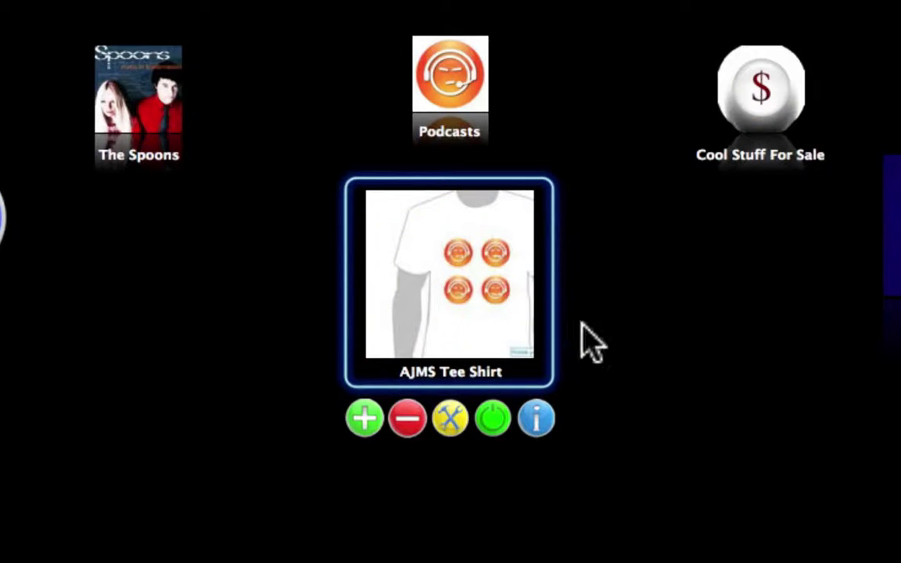
left_click(364, 421)
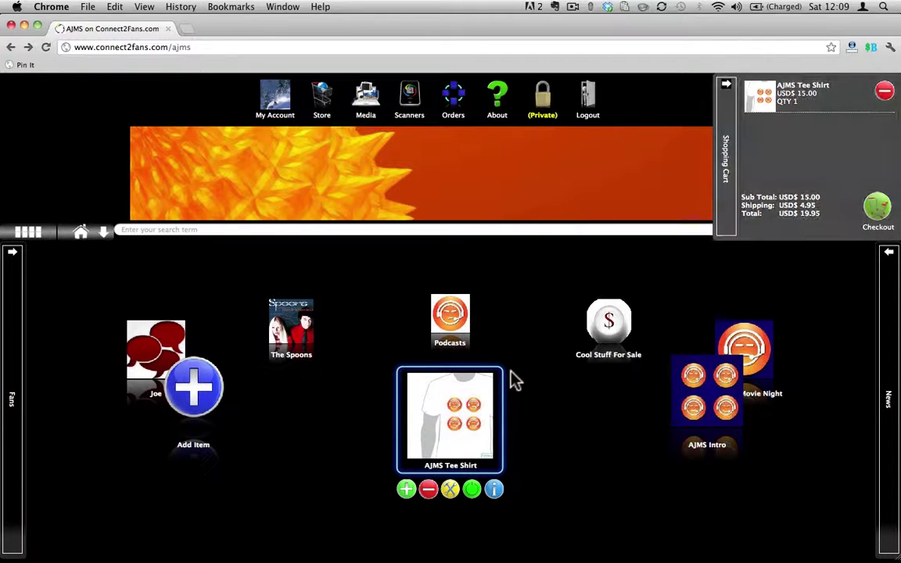
left_click(731, 411)
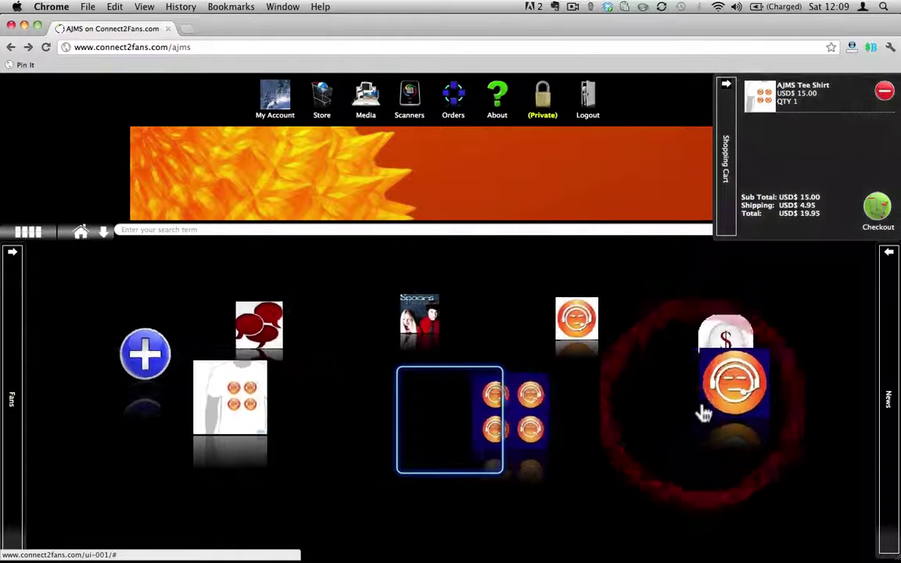
mouse_move(453, 423)
left_mouse_down()
mouse_move(796, 141)
mouse_move(806, 144)
left_mouse_up()
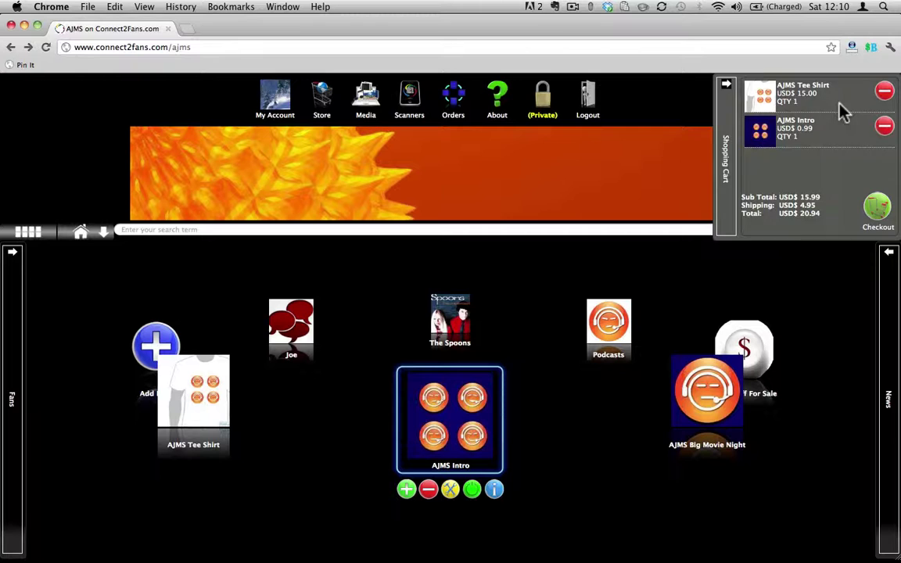
From the AJMS Big Movie Night event, add two Movie Night Tickets, raising the total to USD$ 30.94
left_click(704, 393)
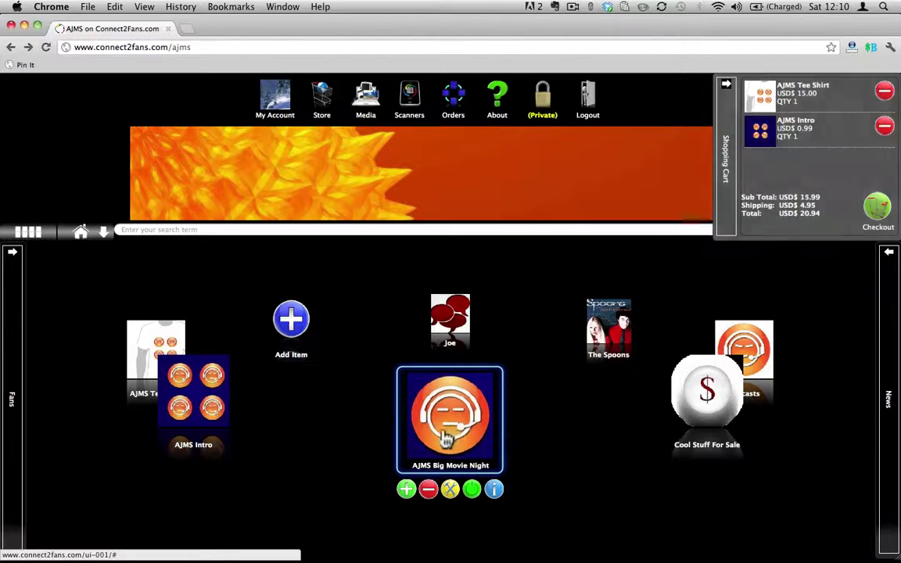
left_click(407, 491)
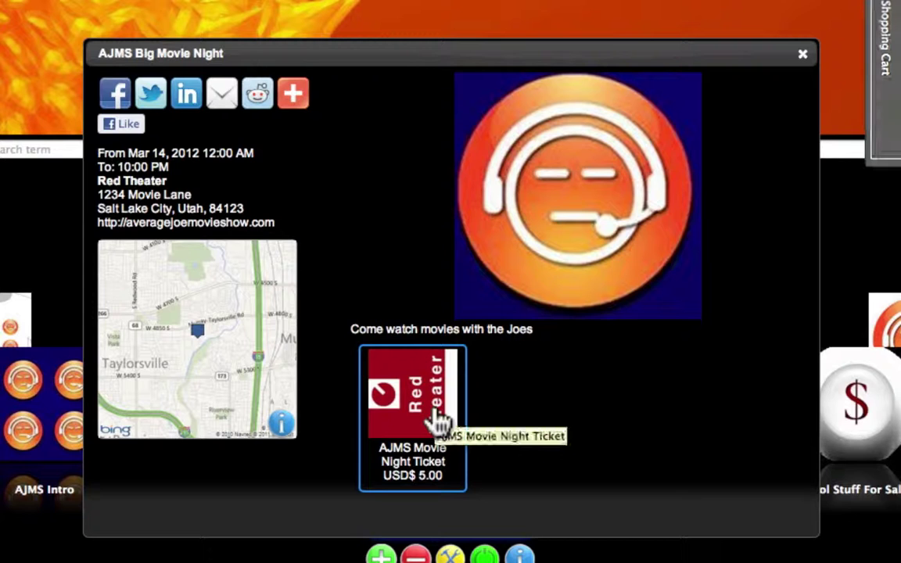
left_click(437, 414)
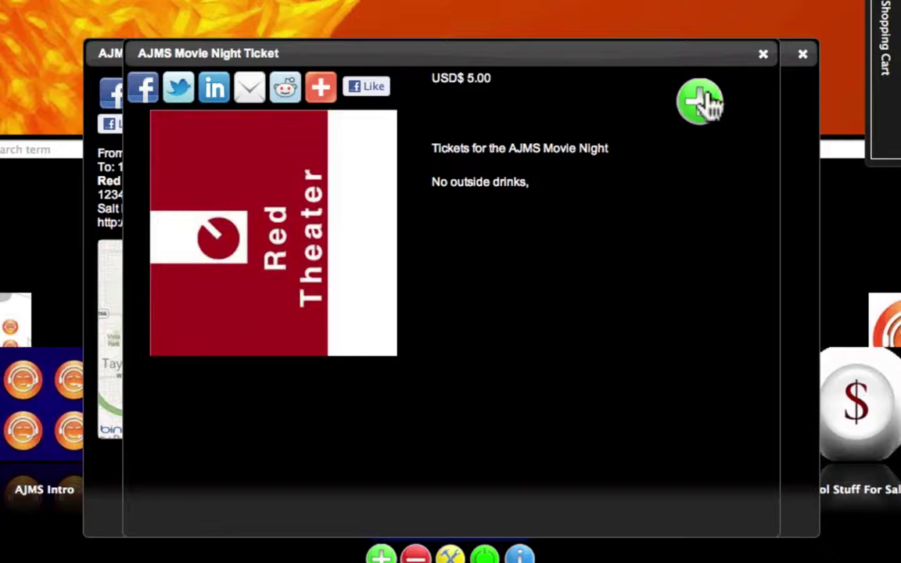
left_click(702, 108)
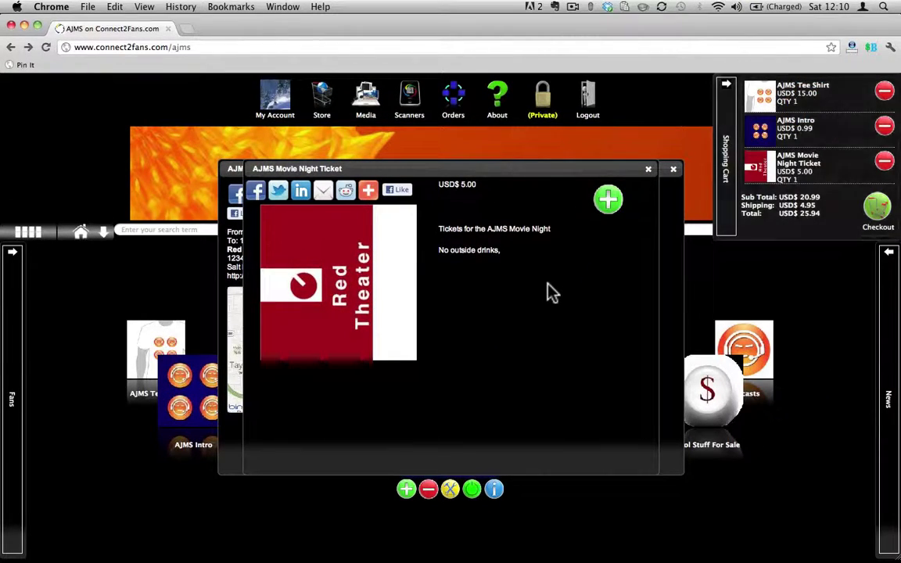
left_click(607, 203)
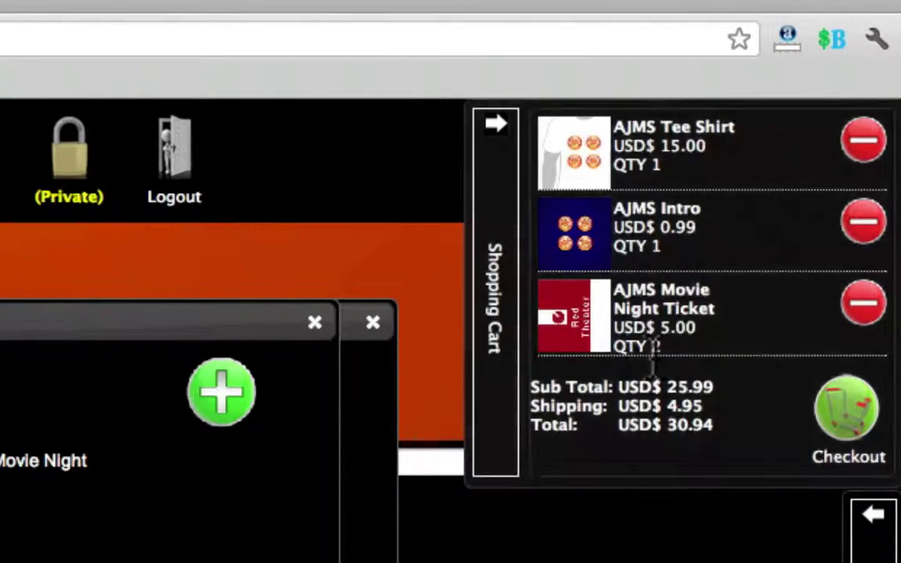
At checkout, raise the Movie Night Tickets to three (USD$ 35.94), keep the current shipping address, and choose PayPal
left_click(846, 416)
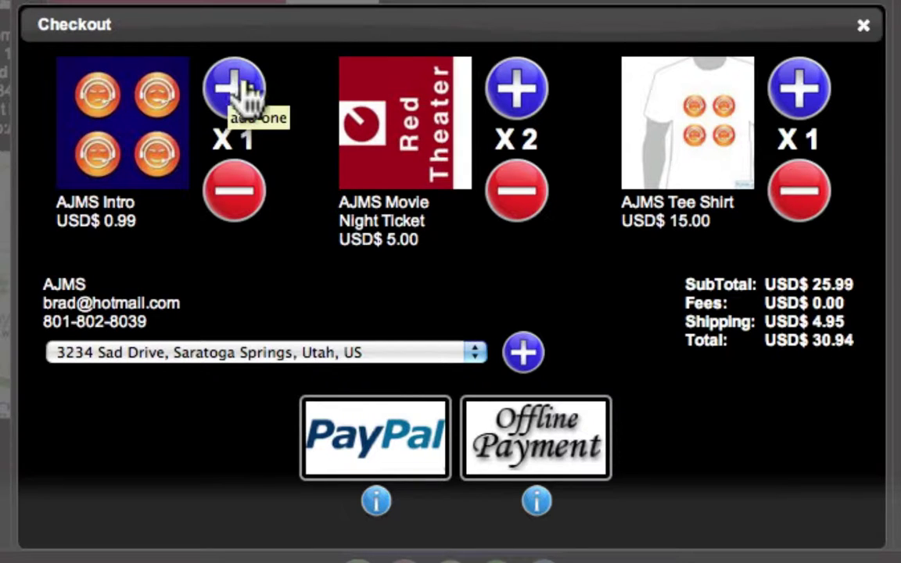
left_click(514, 98)
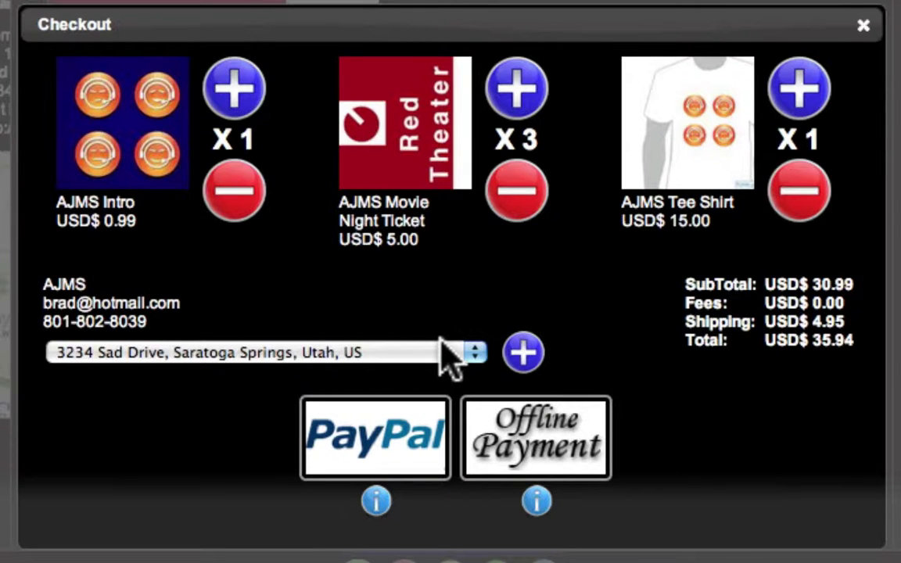
left_click(474, 352)
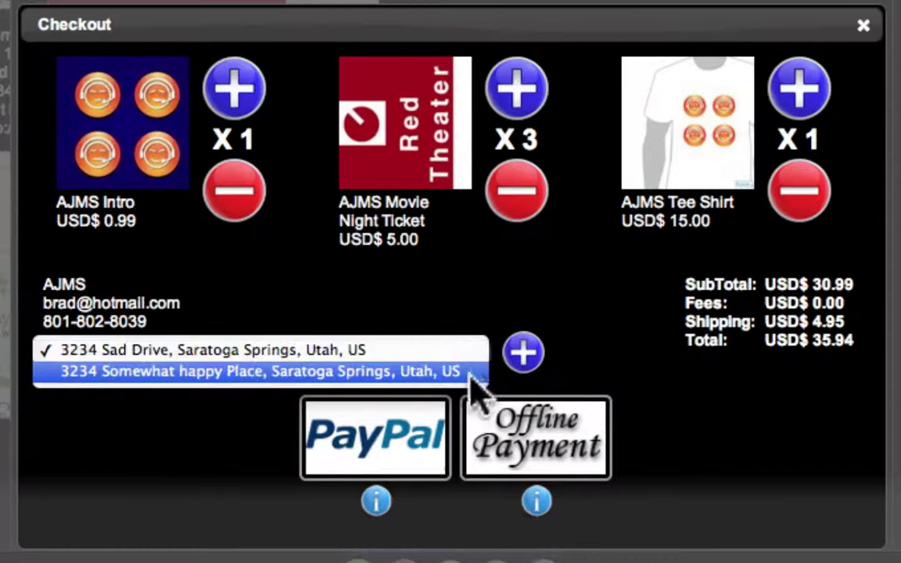
left_click(525, 306)
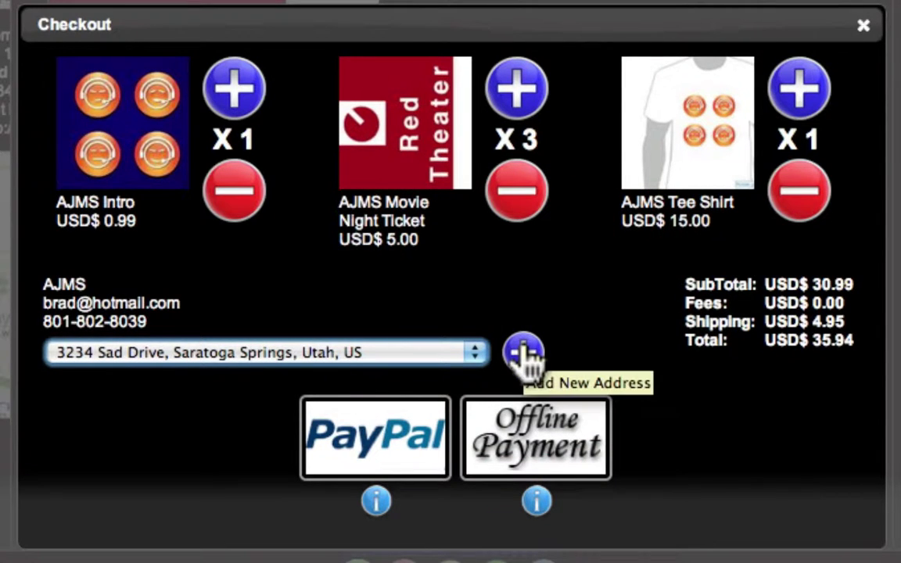
left_click(384, 446)
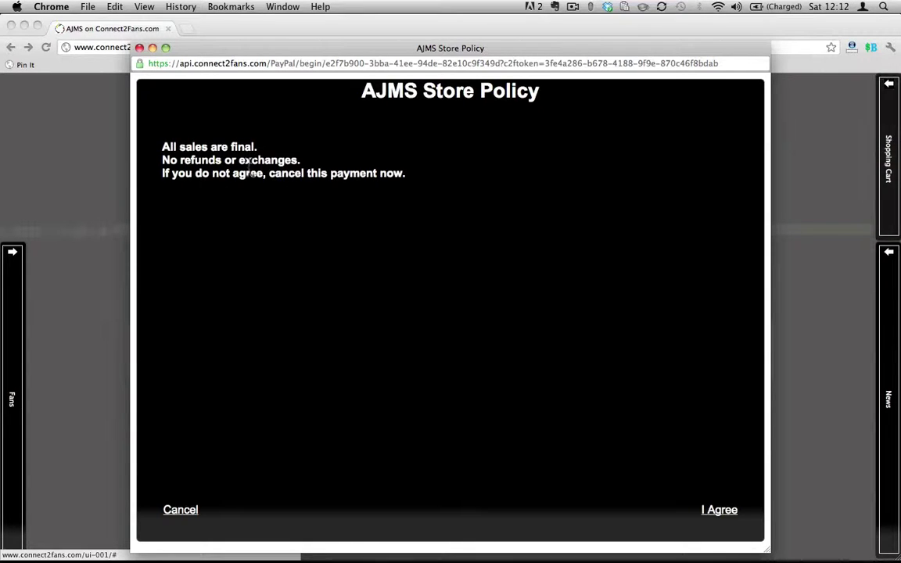
Accept the AJMS Store Policy, log in to PayPal with the account password, and pay $35.94 USD
left_click(720, 515)
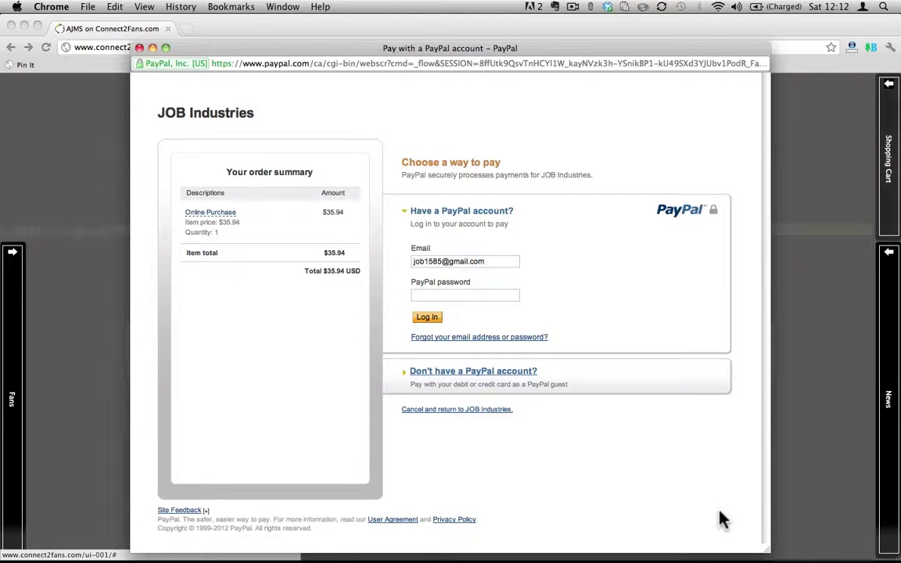
left_click(486, 296)
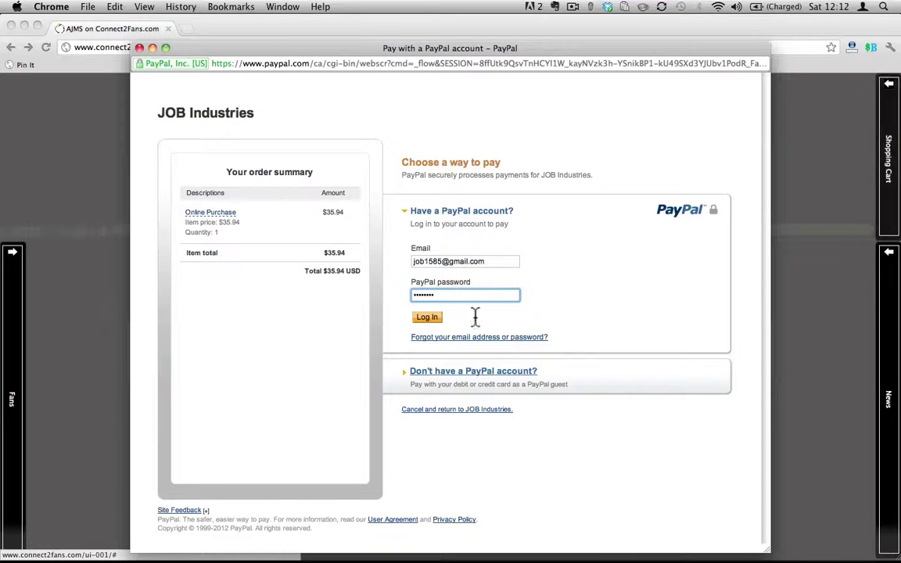
left_click(429, 320)
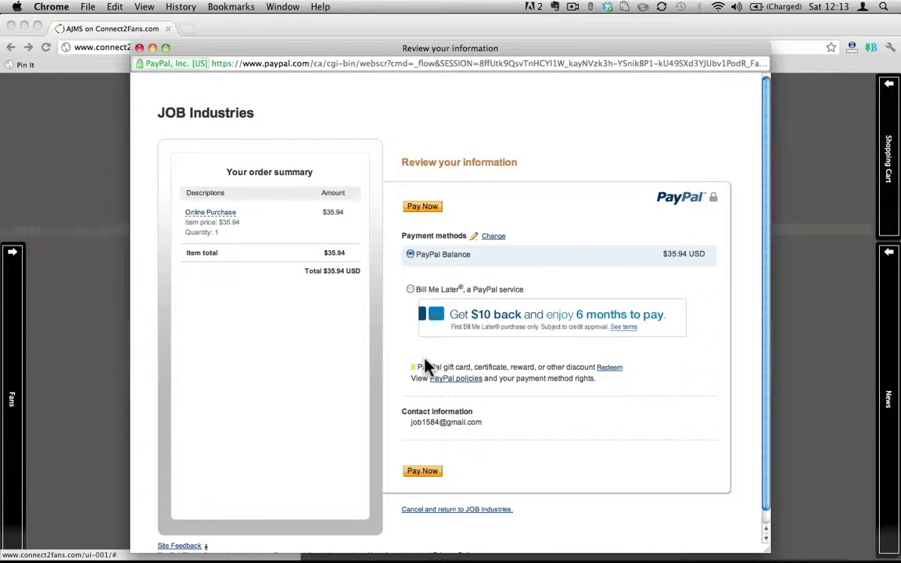
left_click(422, 476)
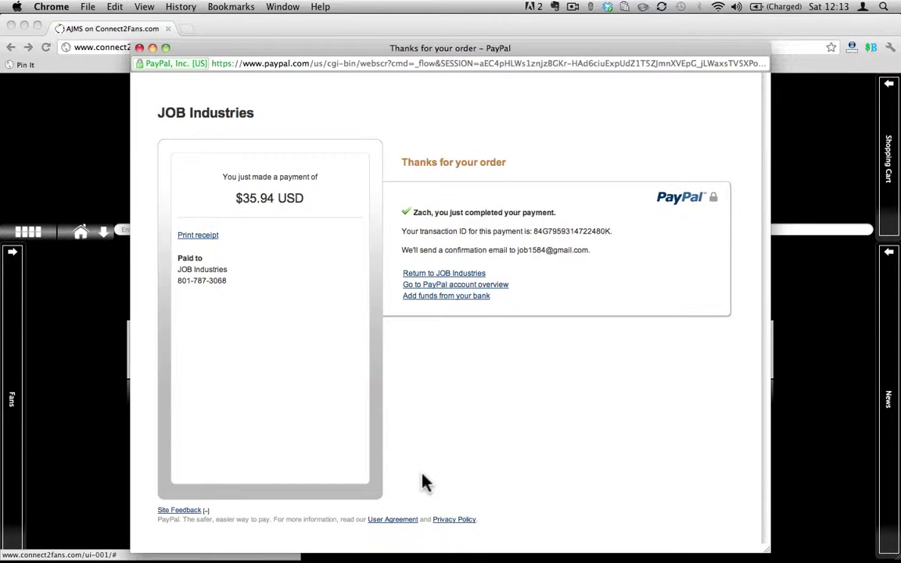
Return to the store and save the AJMS Intro download to the Desktop
left_click(140, 48)
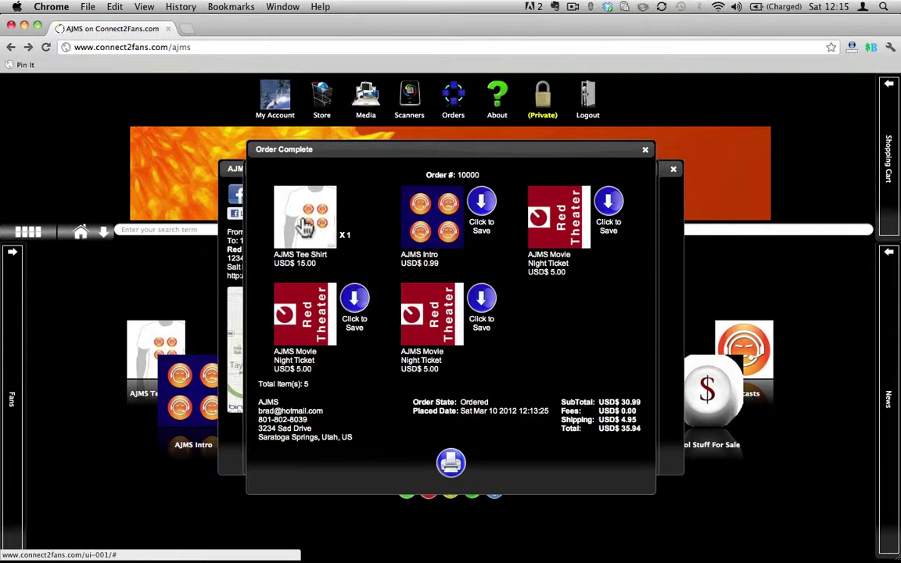
right_click(430, 222)
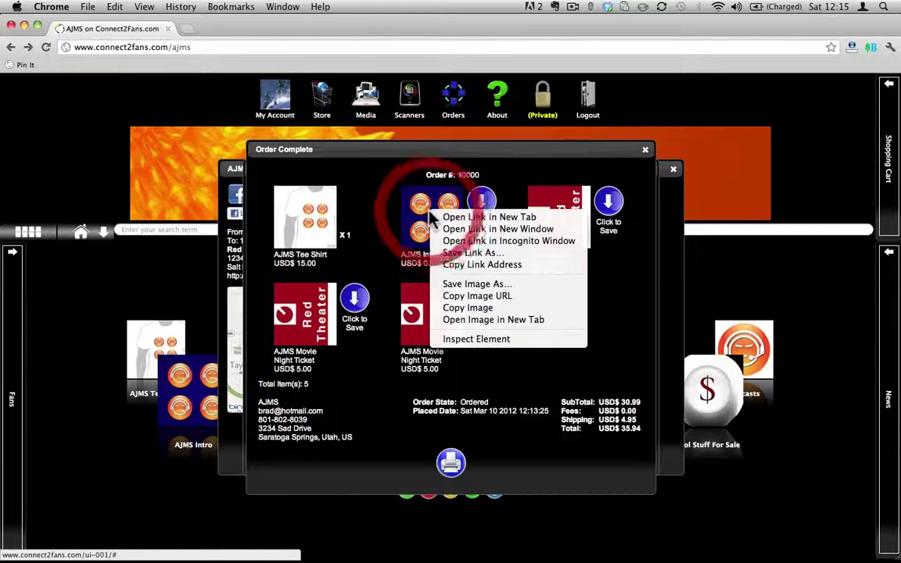
left_click(470, 253)
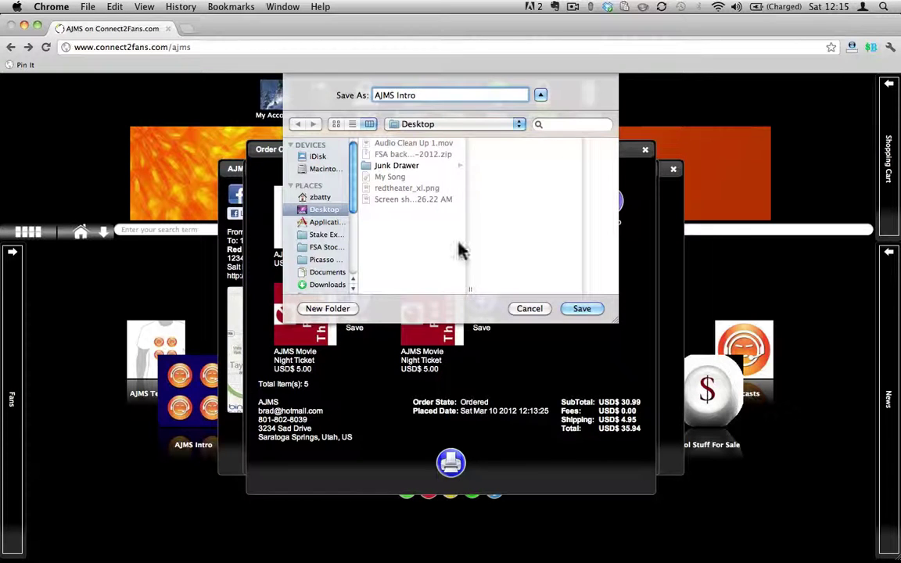
key("Return")
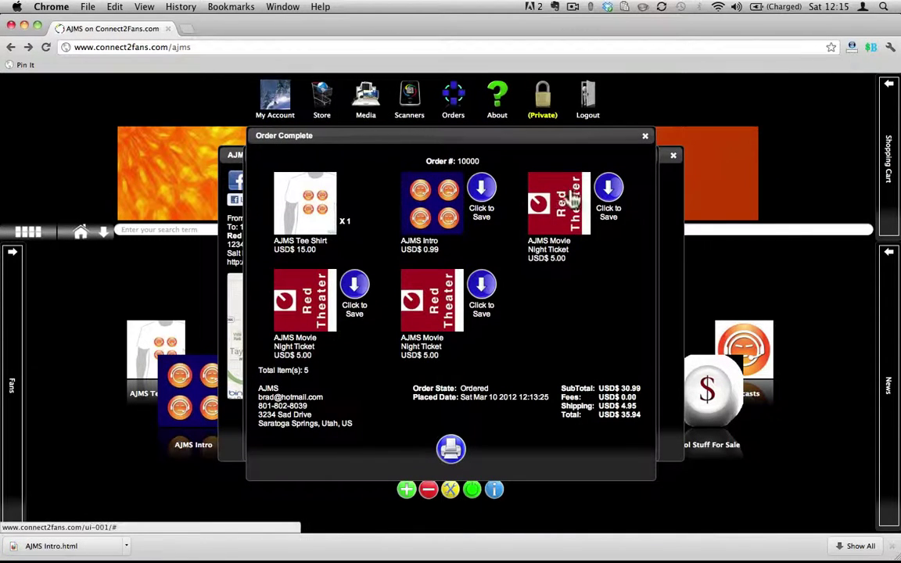
Download both movie night ticket images as JPG files, closing the blank download windows
left_click(607, 190)
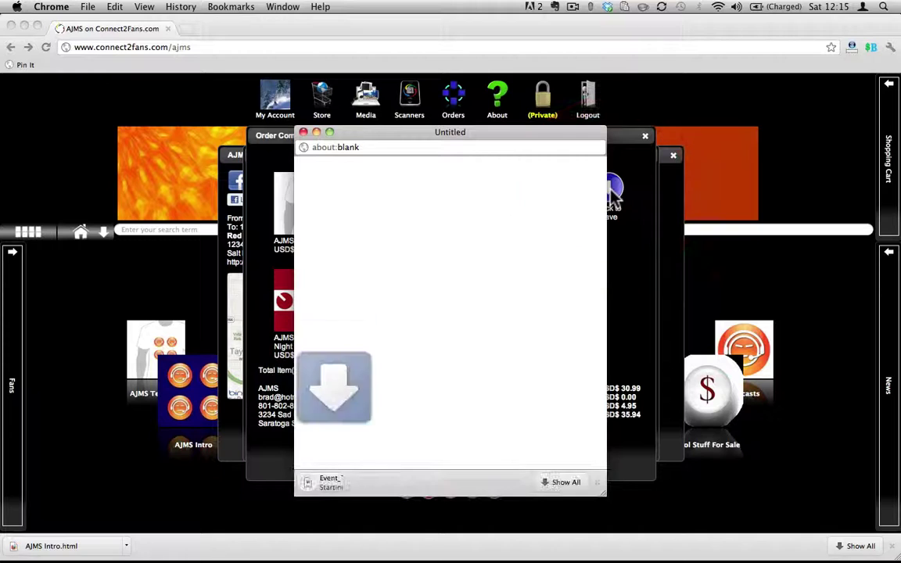
key("super+w")
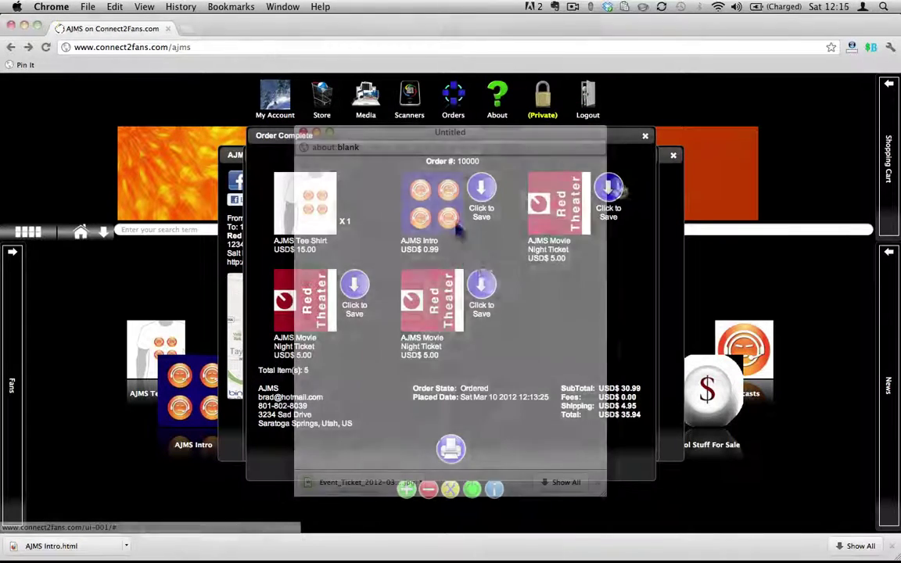
left_click(361, 287)
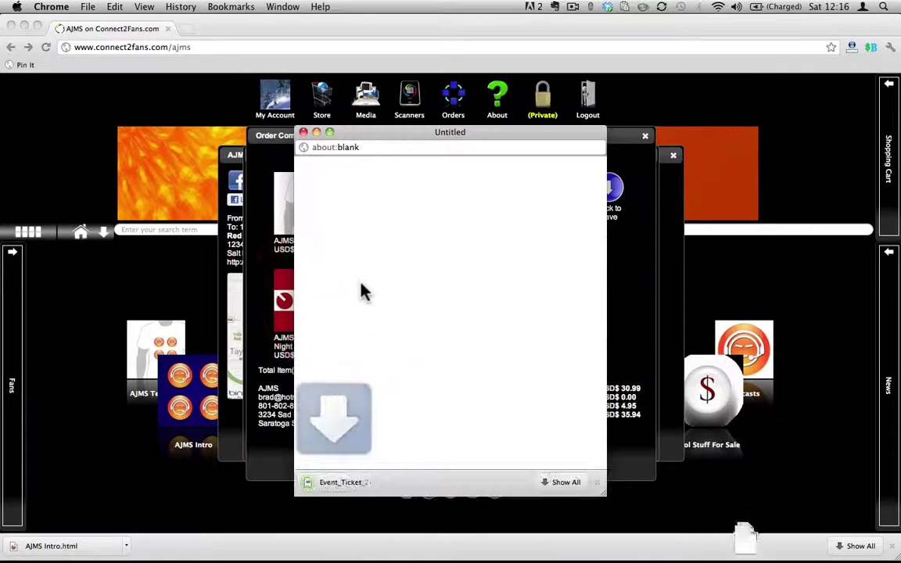
left_click(303, 133)
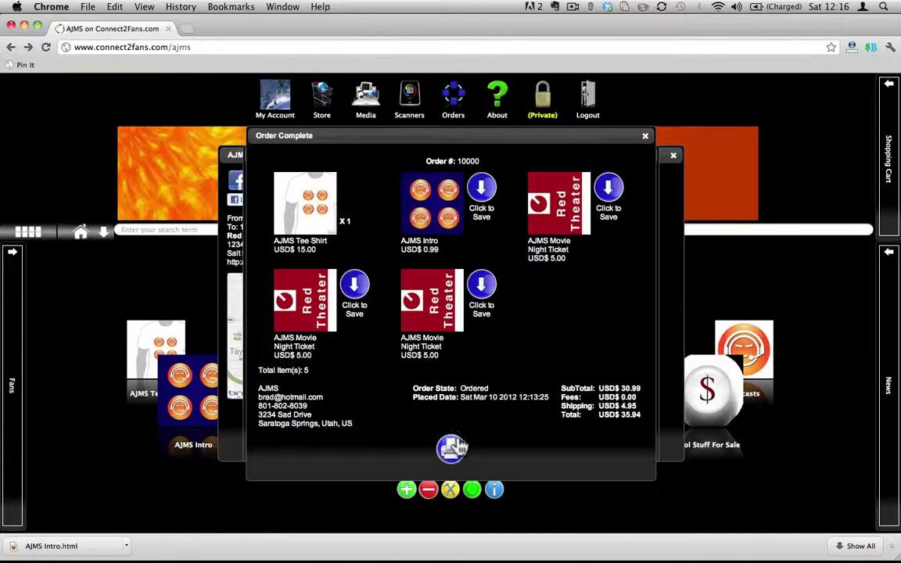
Preview the printable Order #10000 receipt, then close the preview and the Order Complete summary
left_click(453, 447)
left_click(458, 443)
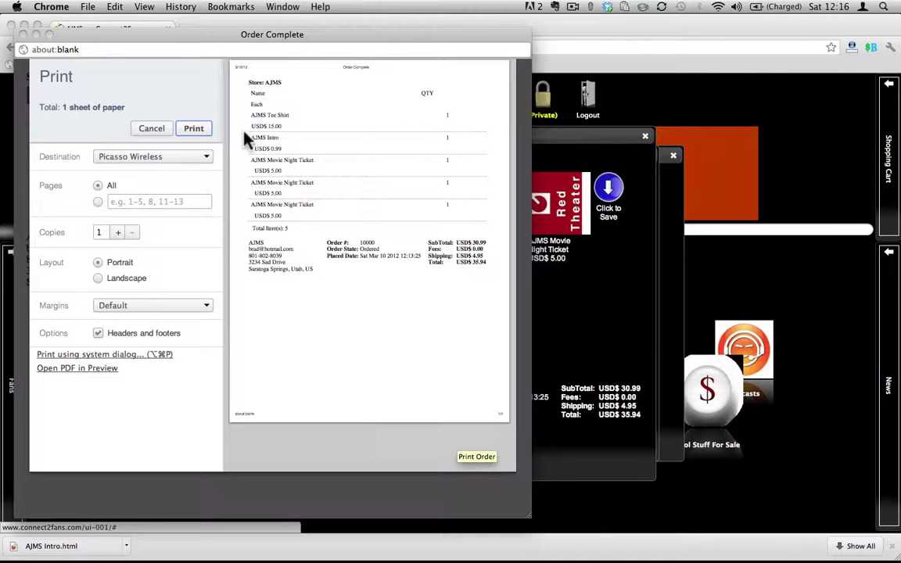
left_click(23, 35)
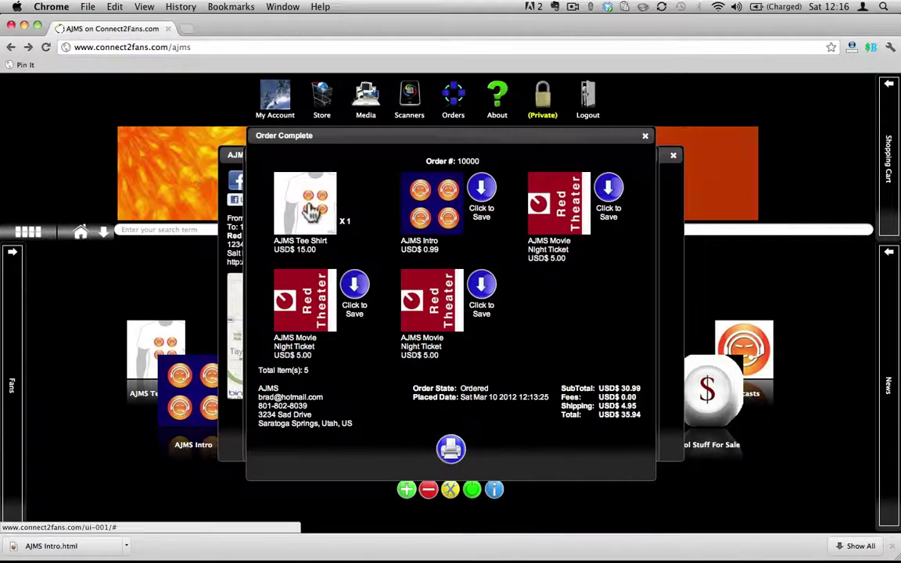
left_click(645, 137)
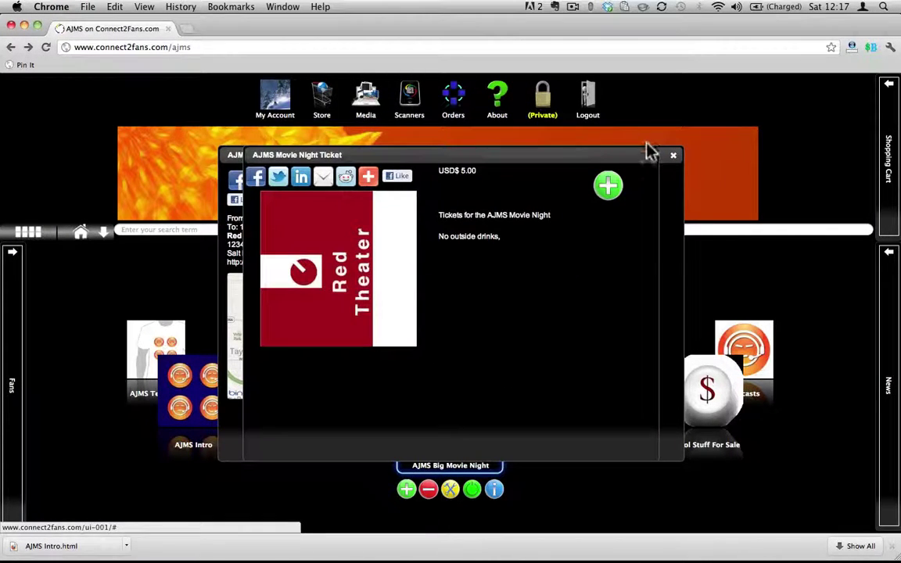